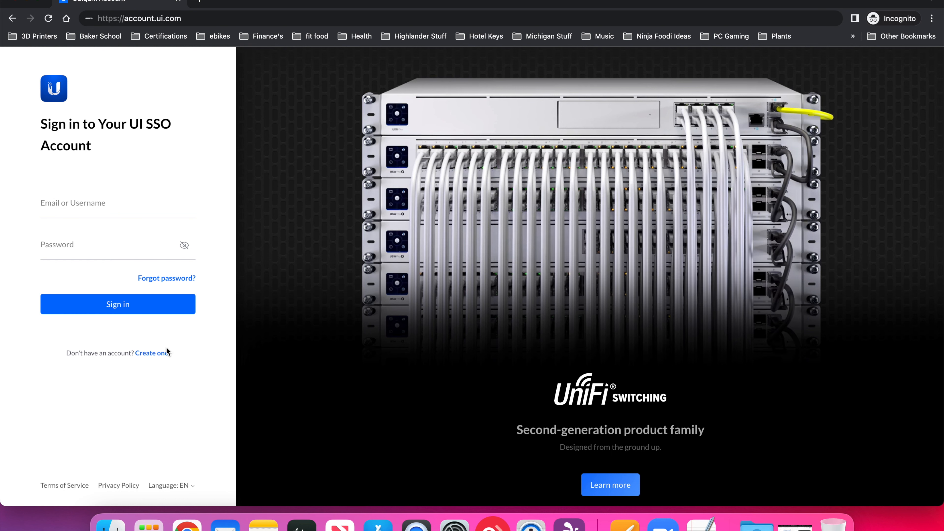
# - Register a new UI SSO account with username DomainGenius, the e-mail address and a confirmed account password, accepting the Terms of Service
pyautogui.click(156, 355)
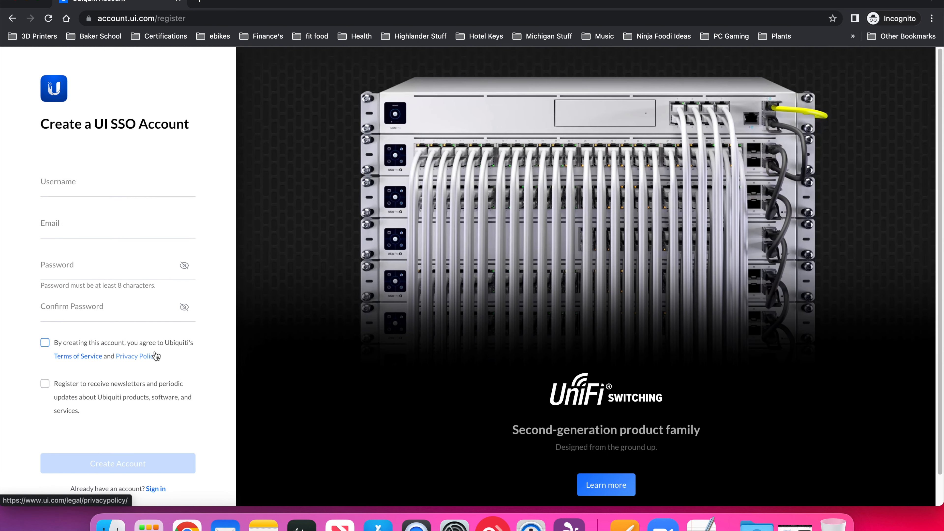
pyautogui.click(76, 191)
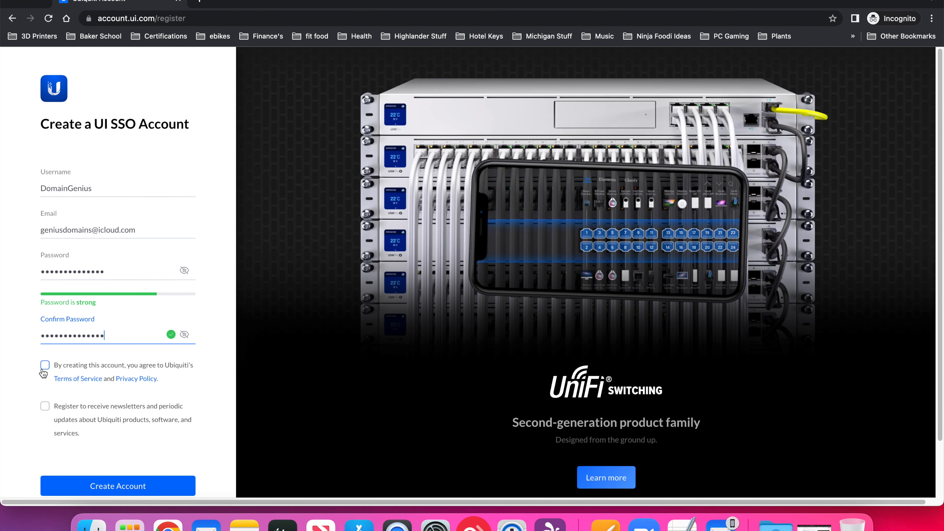
pyautogui.click(45, 365)
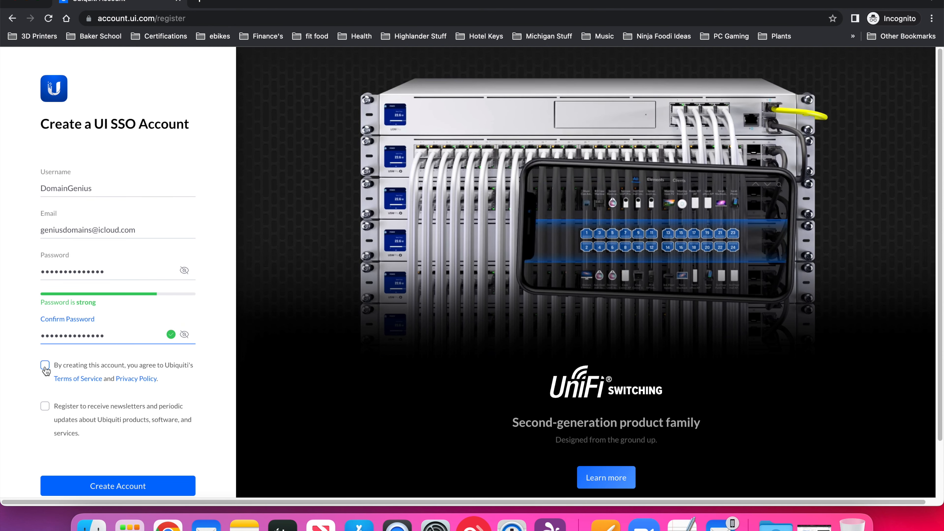
pyautogui.scroll(1, 496, 265)
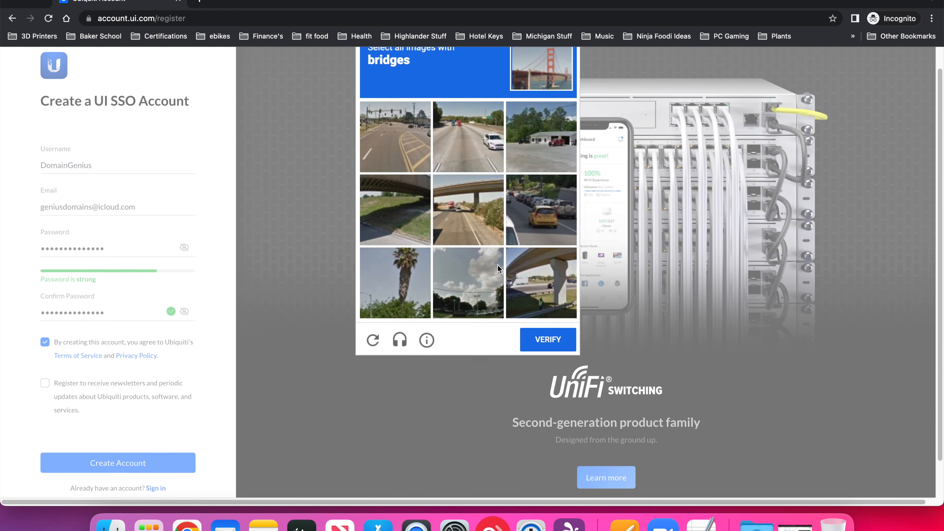
# - Select the three bridge images in the captcha challenge and submit them for verification
pyautogui.click(401, 214)
pyautogui.click(459, 214)
pyautogui.click(542, 287)
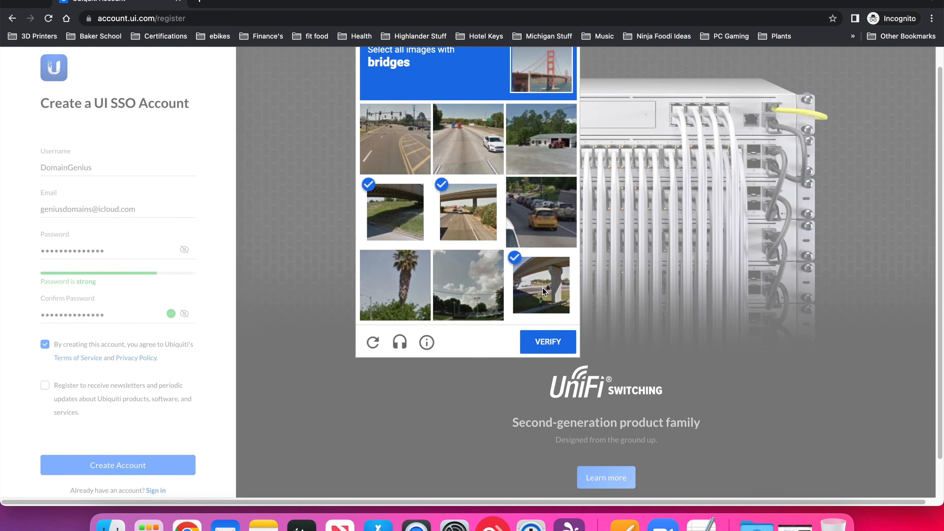
pyautogui.click(543, 341)
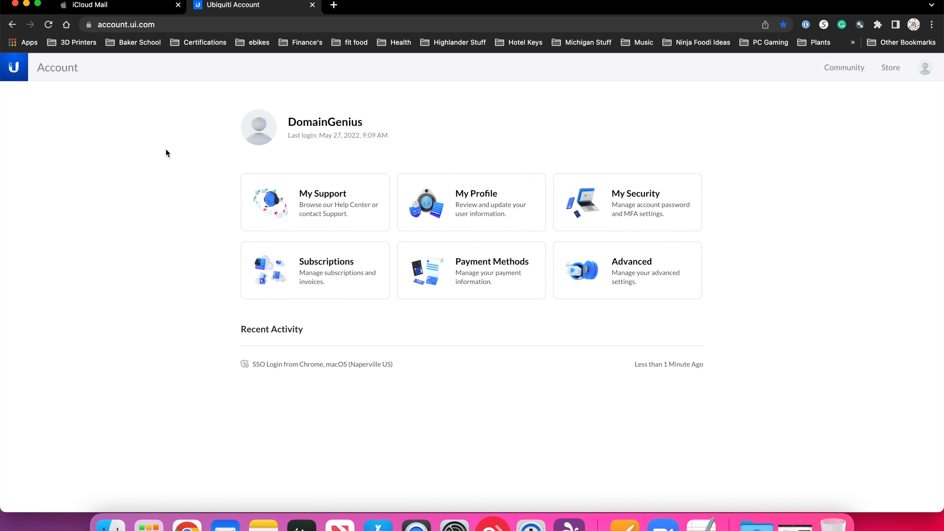
pyautogui.click(925, 69)
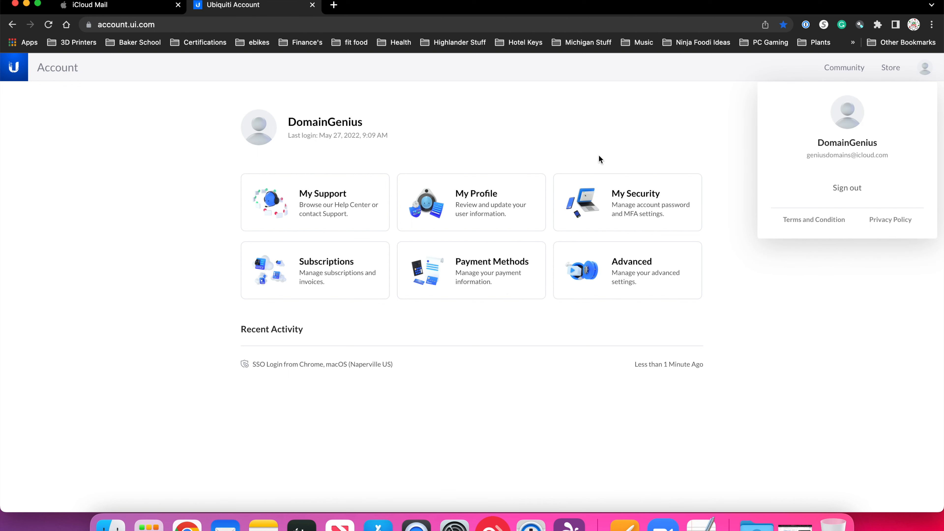
pyautogui.click(547, 132)
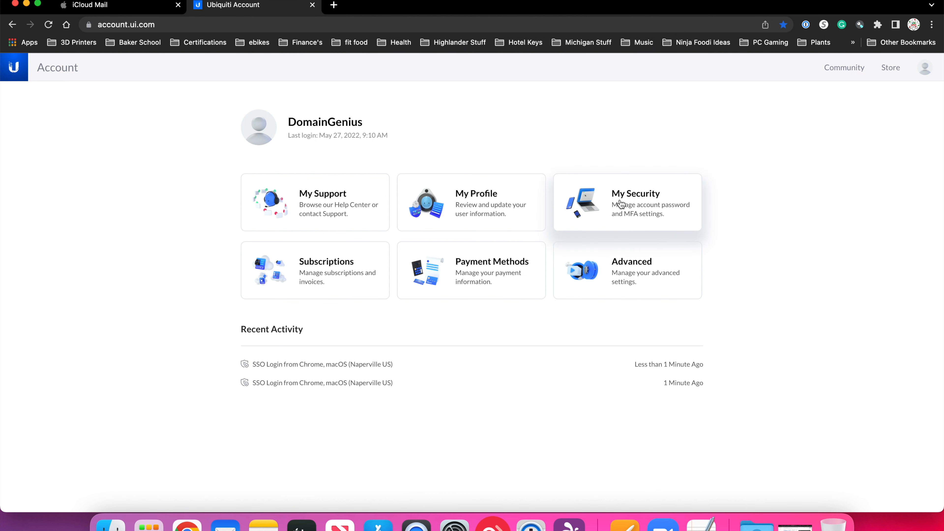
# - Open My Security and unlock the security settings with the account password
pyautogui.click(635, 212)
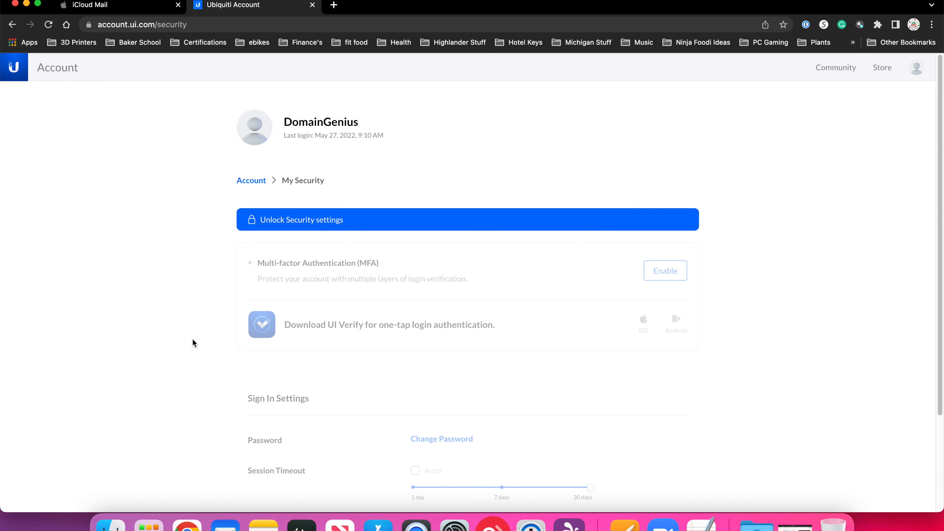
pyautogui.click(315, 225)
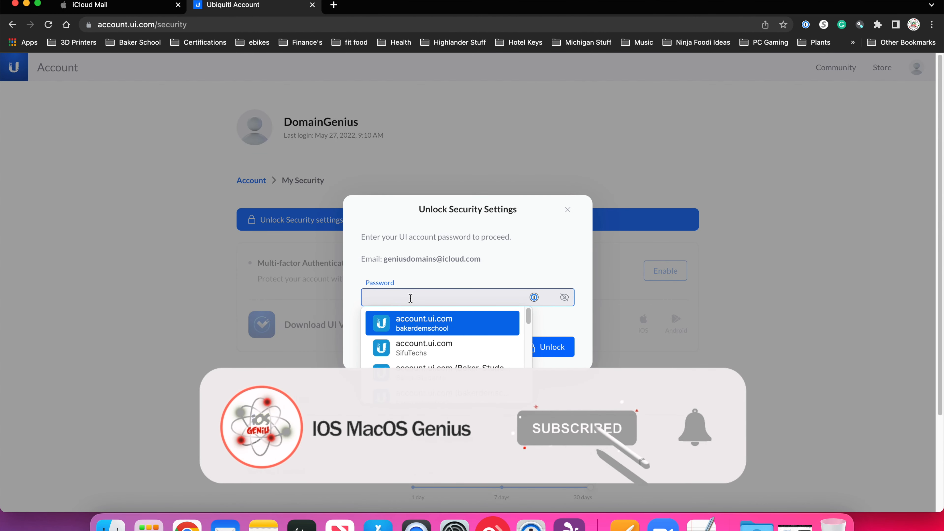
pyautogui.write('•••••••')
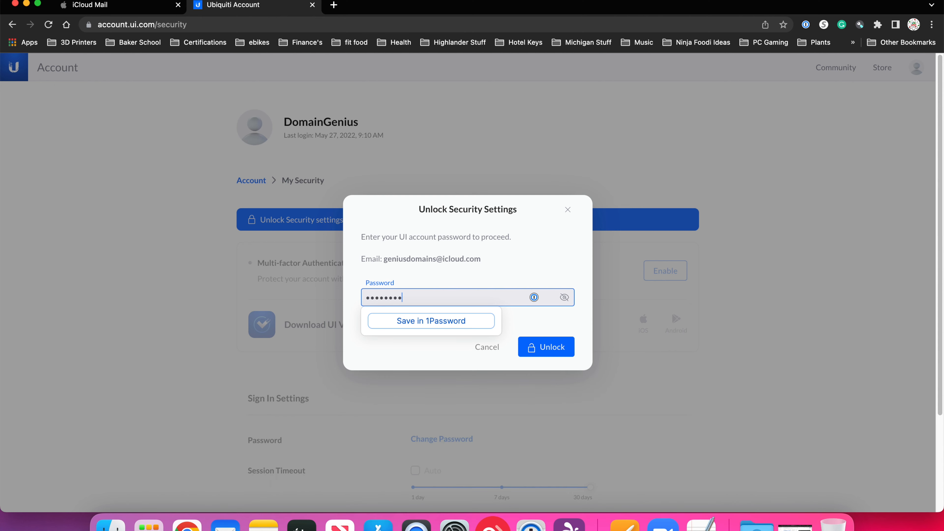
pyautogui.click(558, 353)
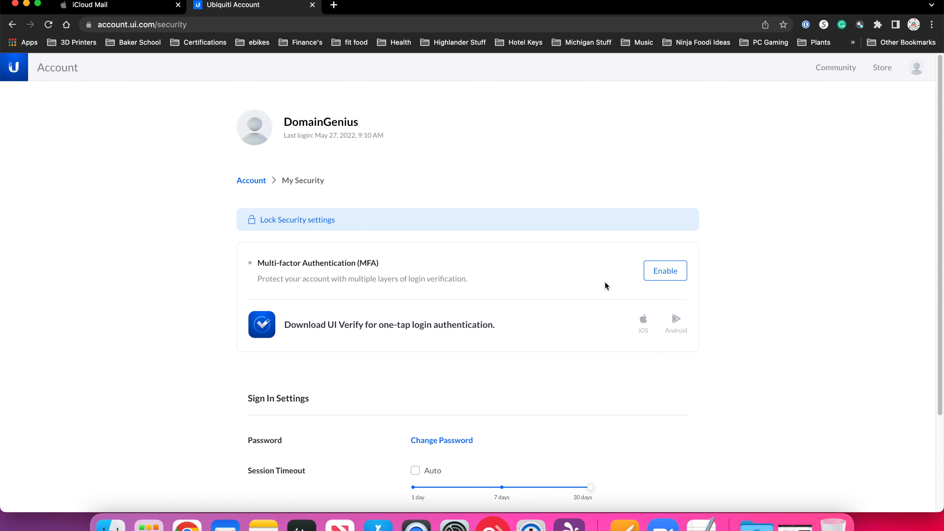
# - Start enabling multi-factor authentication and examine all available MFA methods, including the other methods
pyautogui.click(665, 278)
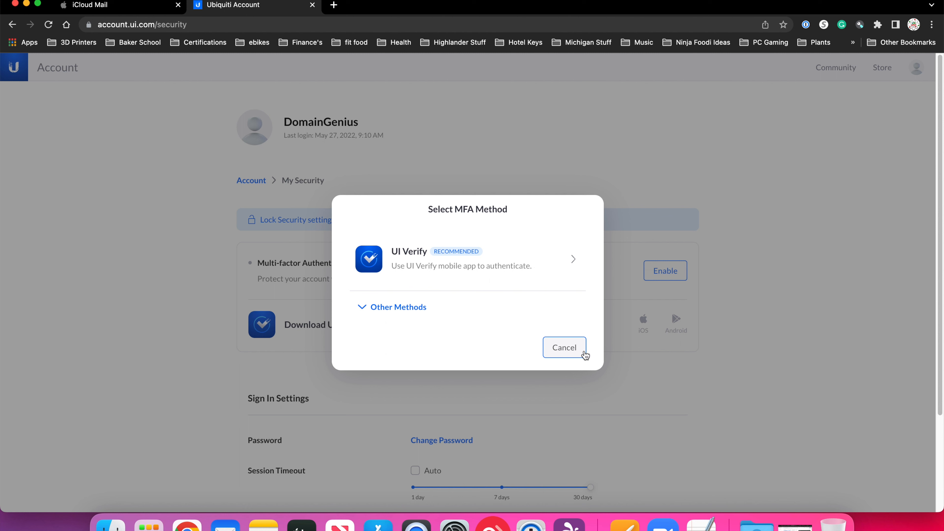
pyautogui.click(362, 307)
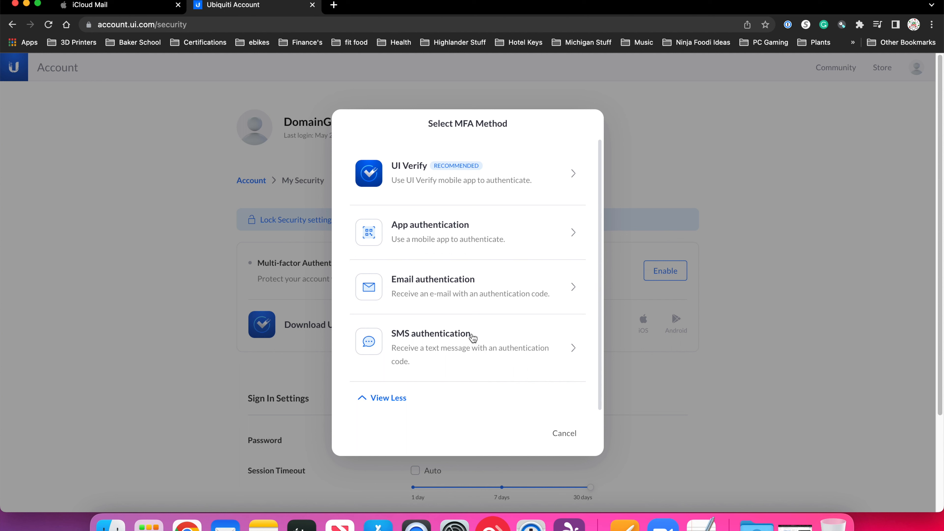
pyautogui.scroll(-1, 472, 338)
pyautogui.scroll(1, 472, 338)
# - Try to set up email authentication using the same e-mail address as the account
pyautogui.click(435, 285)
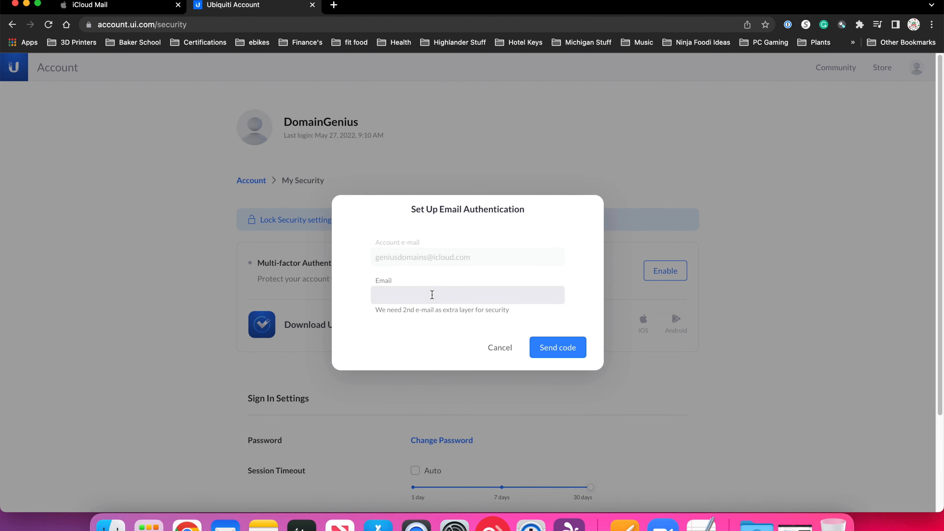
pyautogui.click(432, 294)
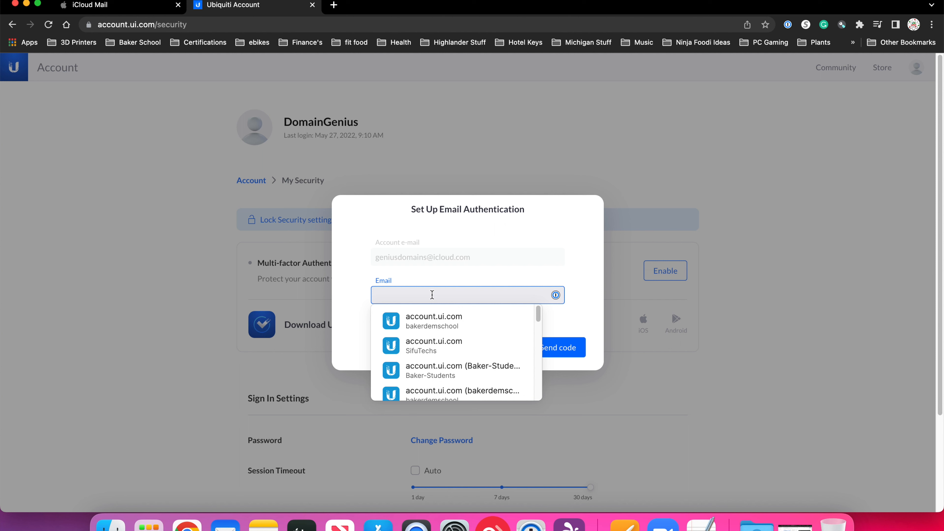
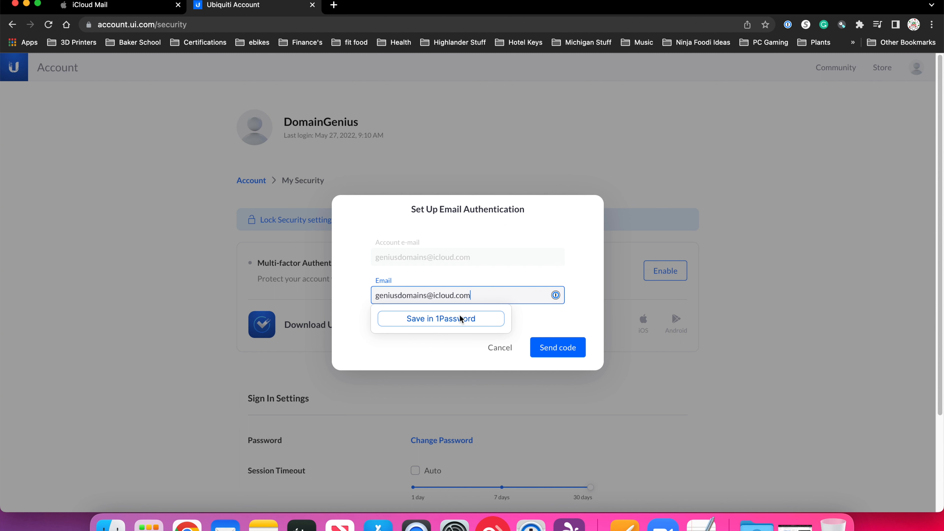
pyautogui.click(436, 351)
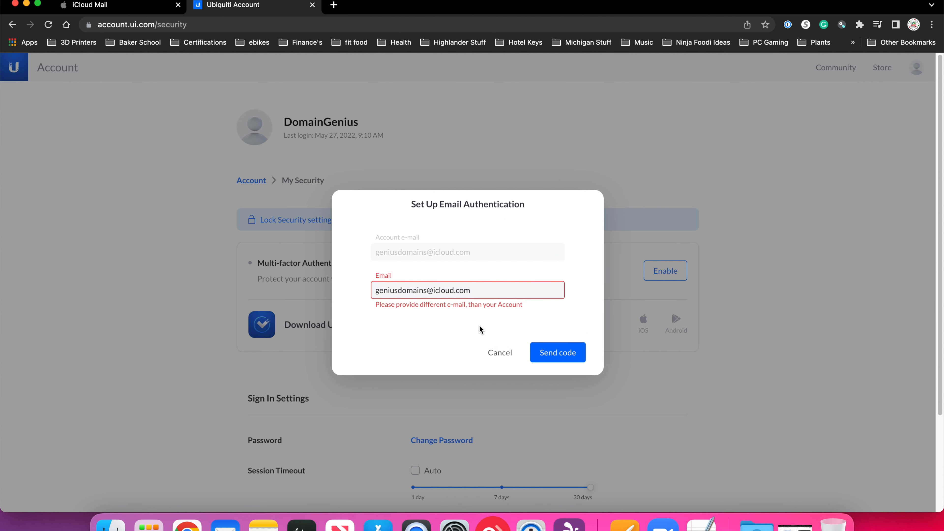
# - Cancel the email authentication setup and return to the MFA method selection
pyautogui.click(487, 289)
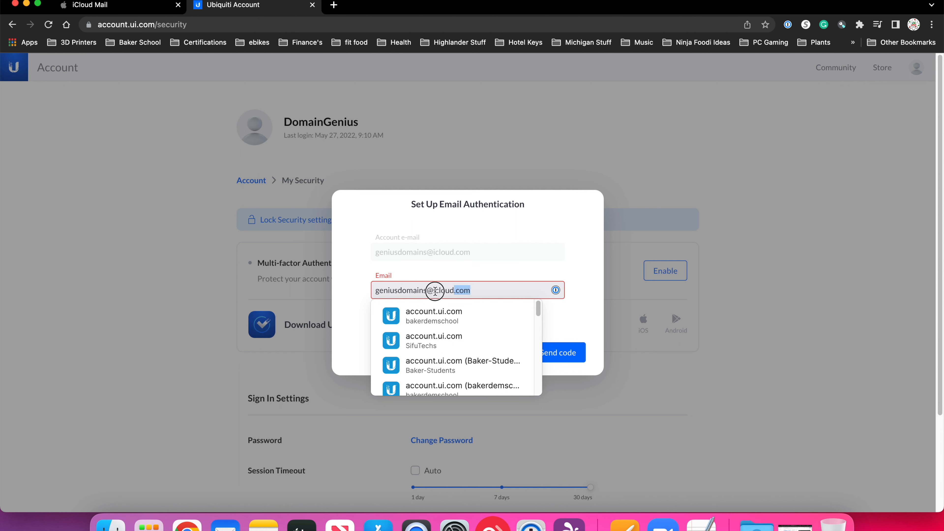
pyautogui.press('super+a')
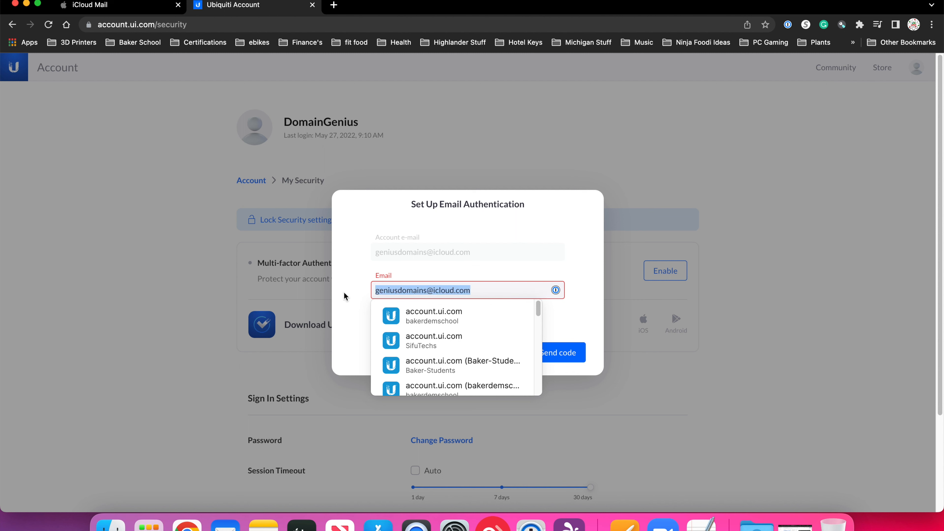
pyautogui.click(344, 293)
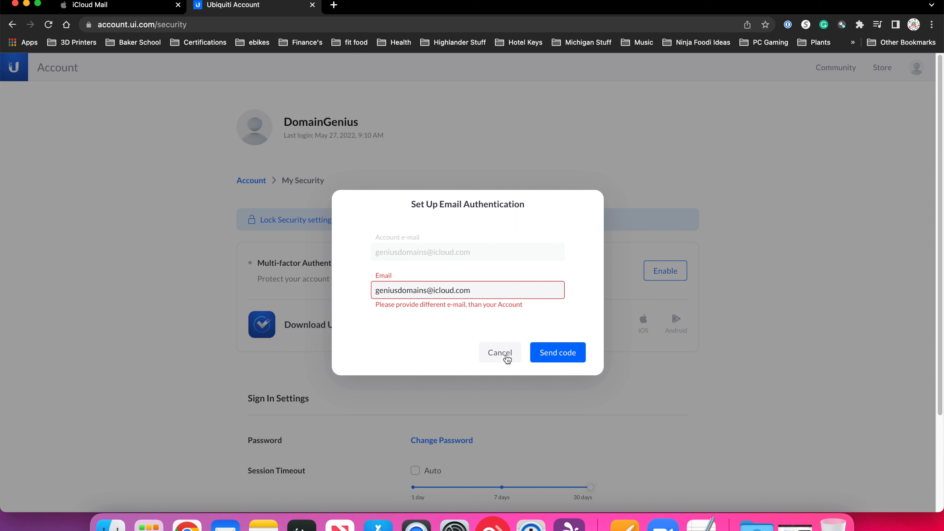
pyautogui.moveTo(505, 291); pyautogui.dragTo(358, 291)
pyautogui.click(358, 341)
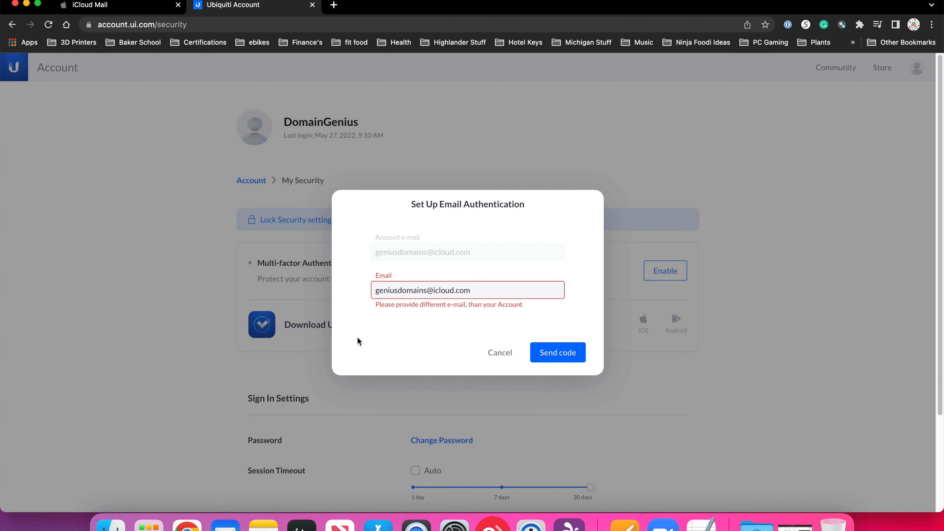
pyautogui.click(498, 353)
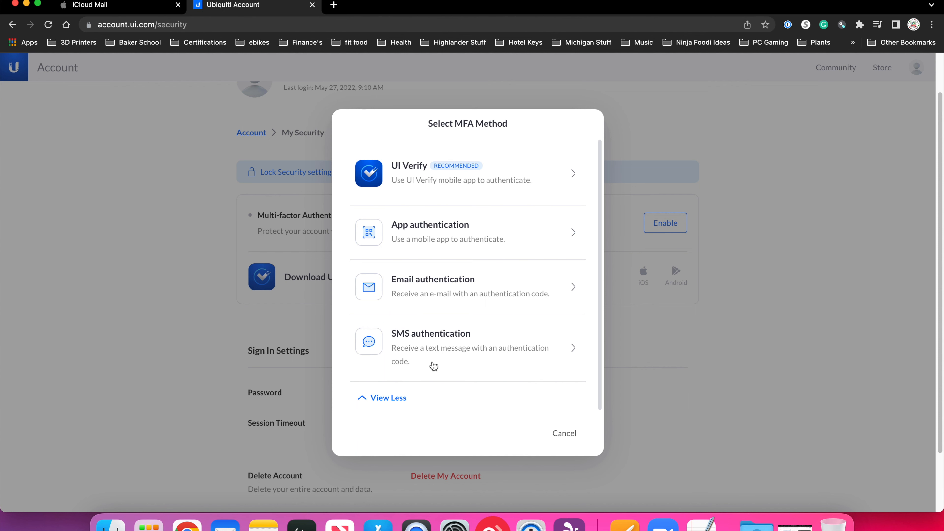
# - View the SMS authentication setup form and cancel it without entering a mobile number
pyautogui.click(470, 347)
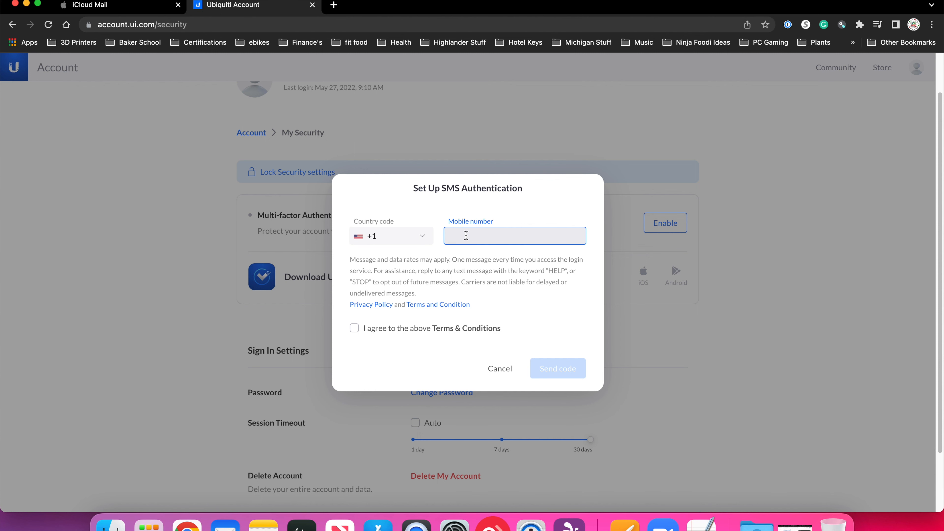
pyautogui.click(507, 373)
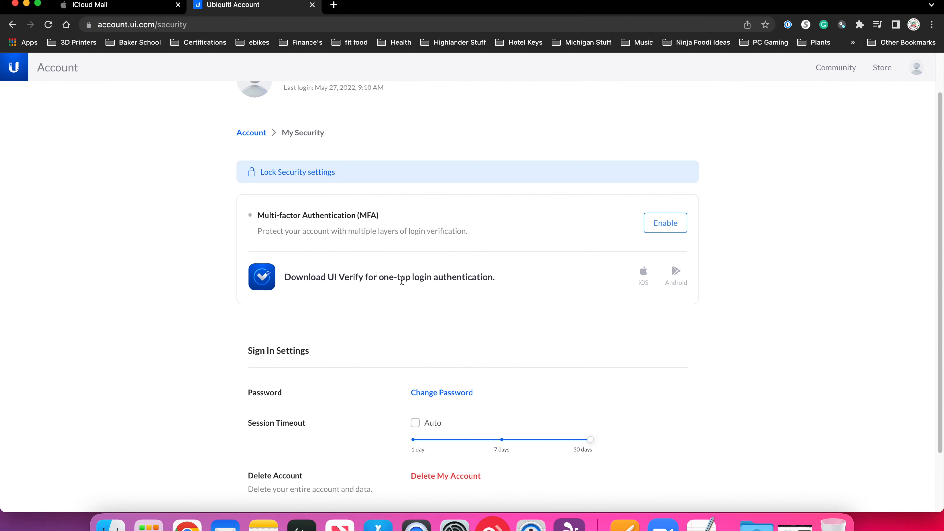
# - Enable multi-factor authentication with UI Verify as the method and dismiss the email backup authentication notice
pyautogui.click(672, 227)
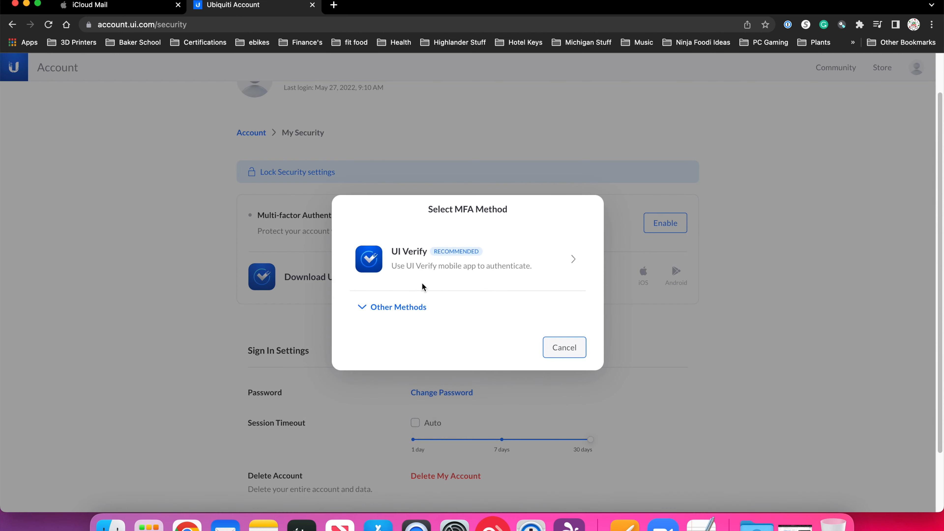
pyautogui.click(405, 262)
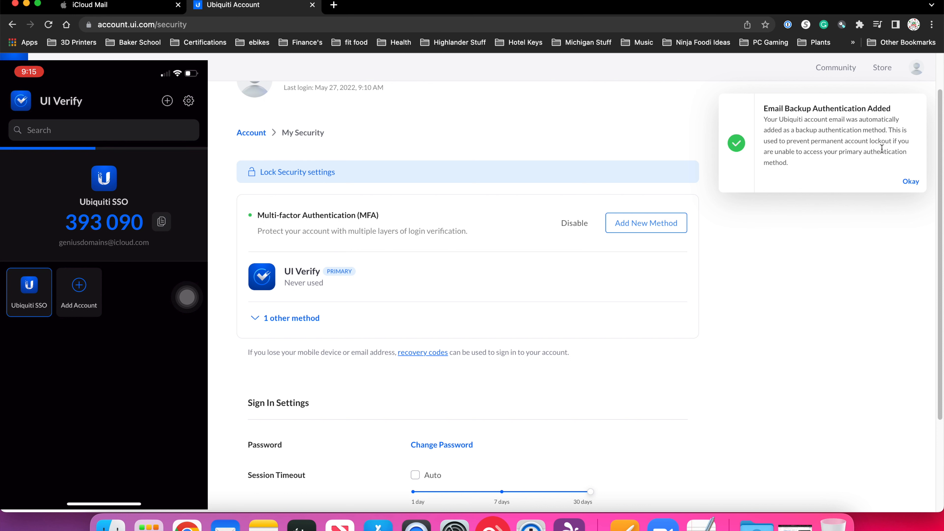
pyautogui.click(909, 181)
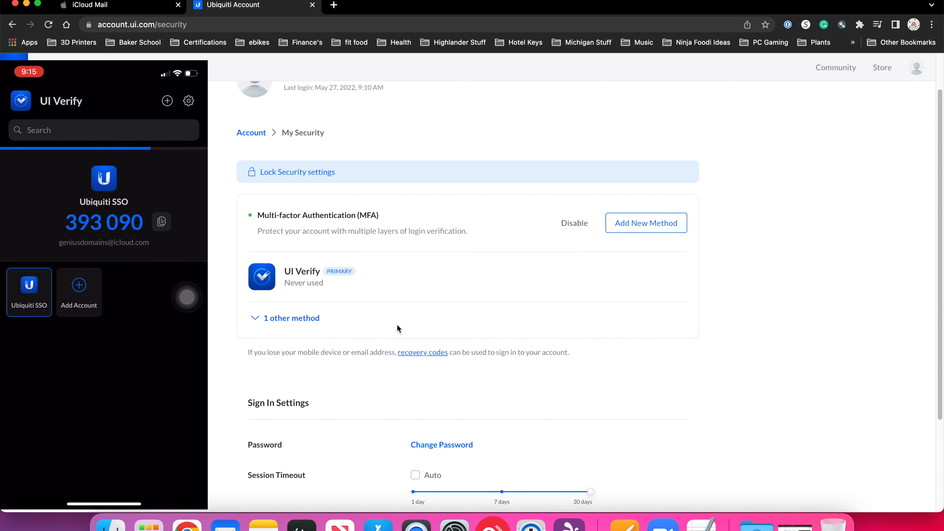
# - Sign out of the Ubiquiti account from the security settings page
pyautogui.scroll(-5, 741, 367)
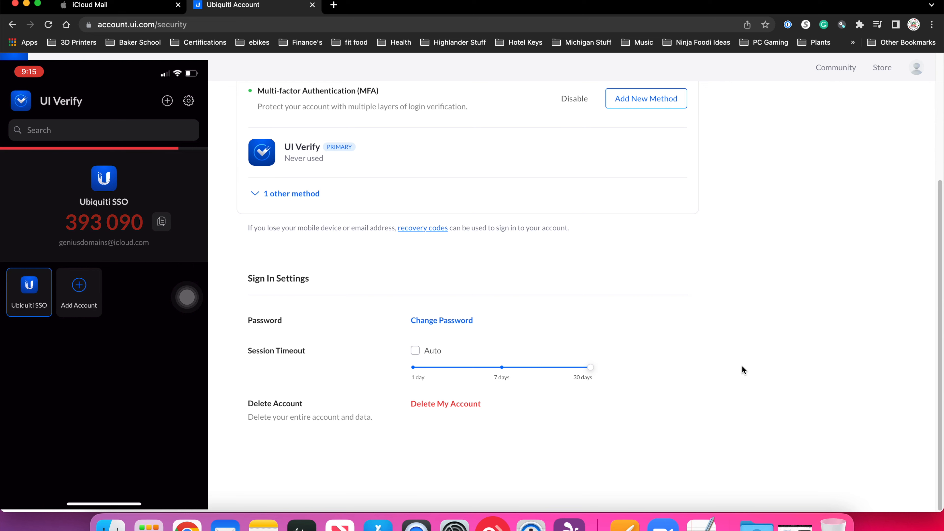
pyautogui.scroll(4, 741, 367)
pyautogui.scroll(3, 742, 366)
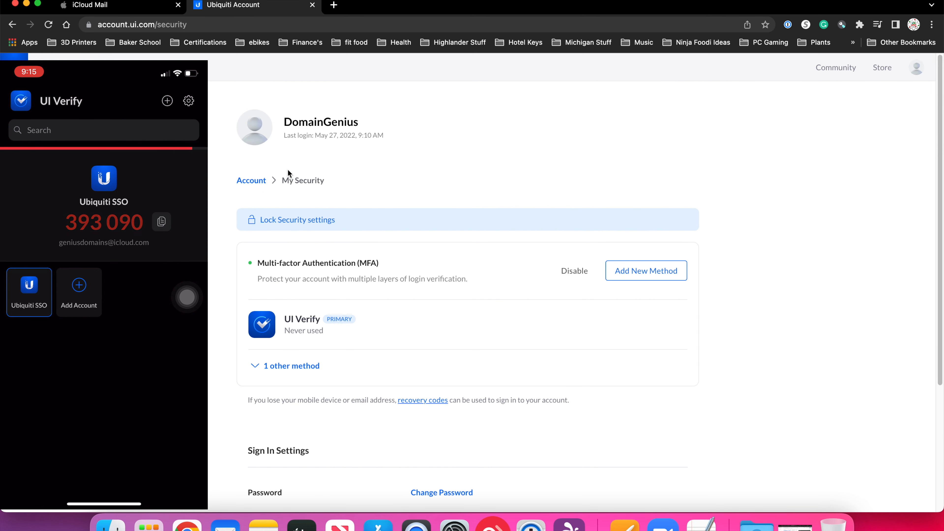
pyautogui.click(915, 68)
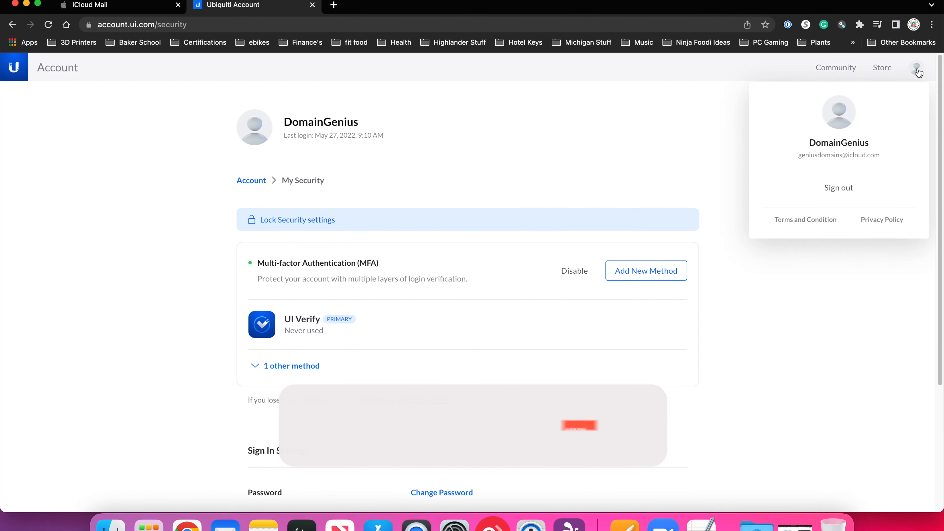
pyautogui.click(838, 188)
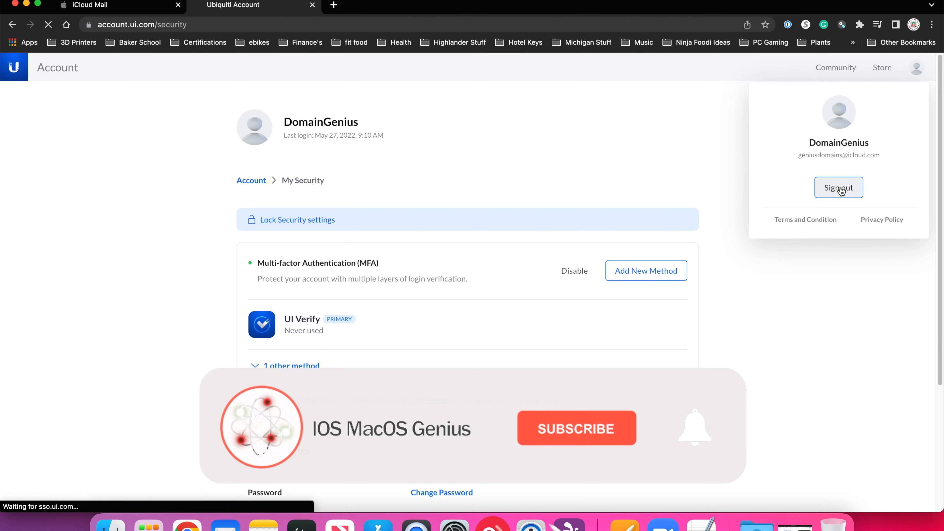
# - Sign in to the UI SSO account with the account username and password
pyautogui.click(142, 217)
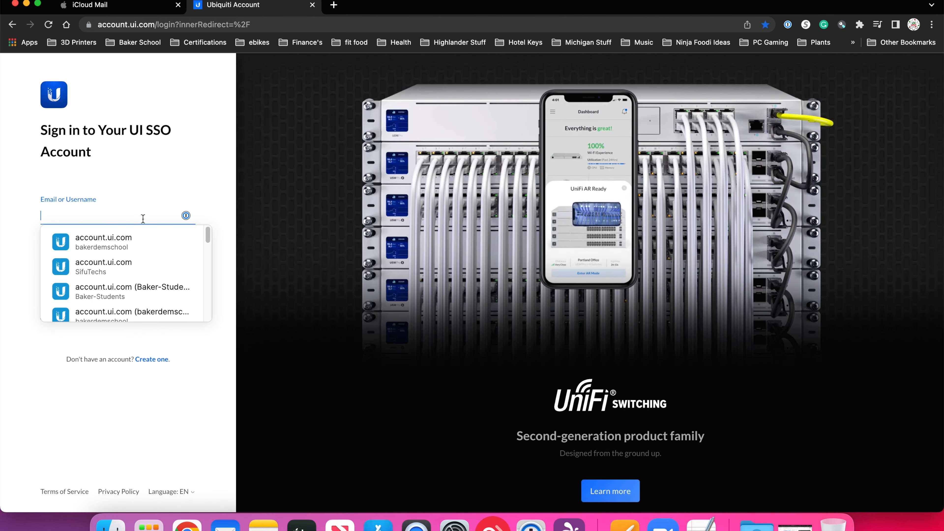
pyautogui.write('domain')
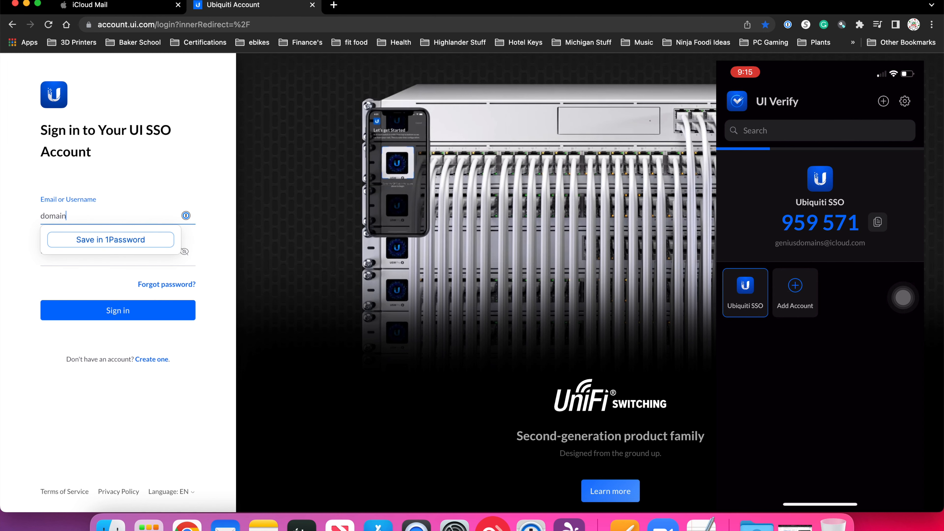
pyautogui.write('genius')
pyautogui.press('Tab')
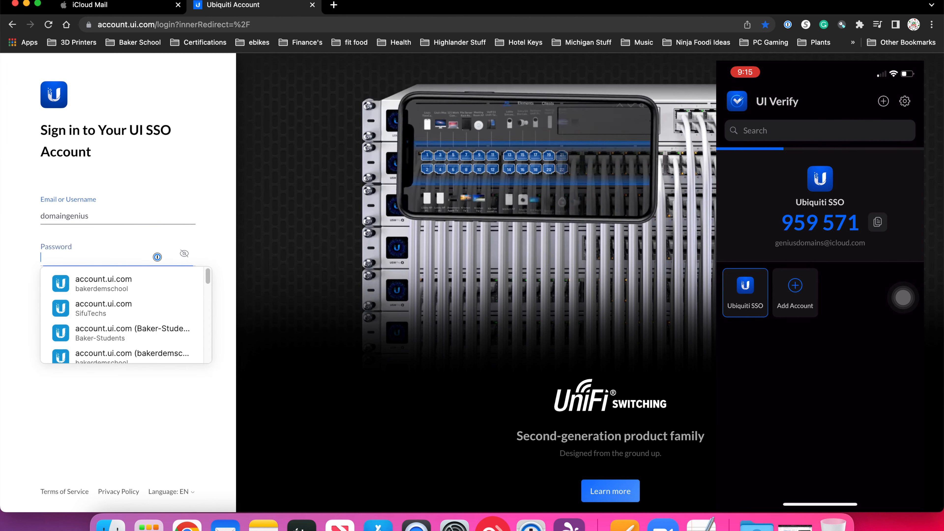
pyautogui.write('••••••••••••••')
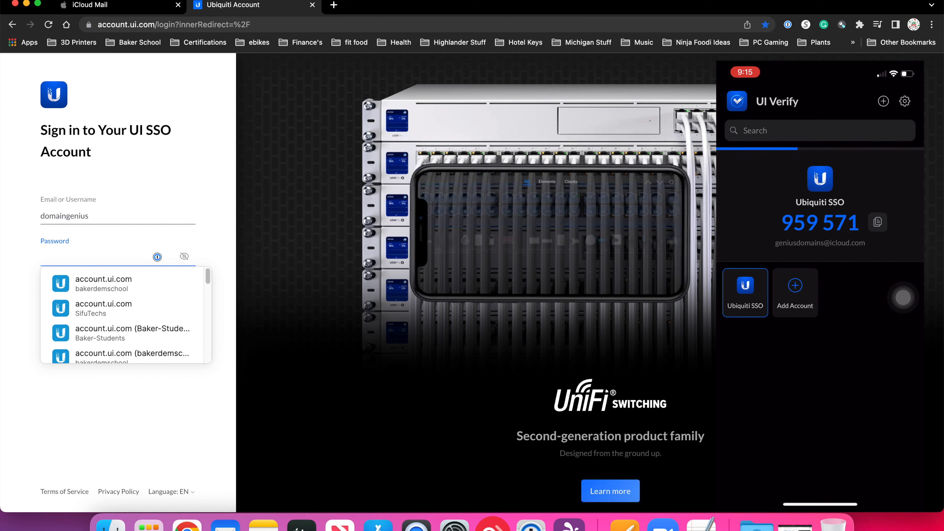
pyautogui.click(118, 309)
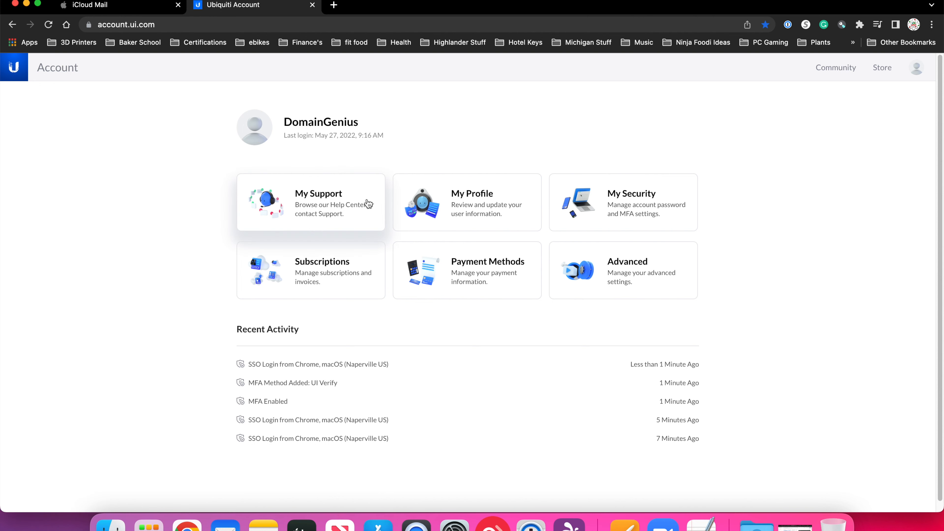
# - Review the My Profile information, then return to the account overview and open the account menu
pyautogui.click(471, 214)
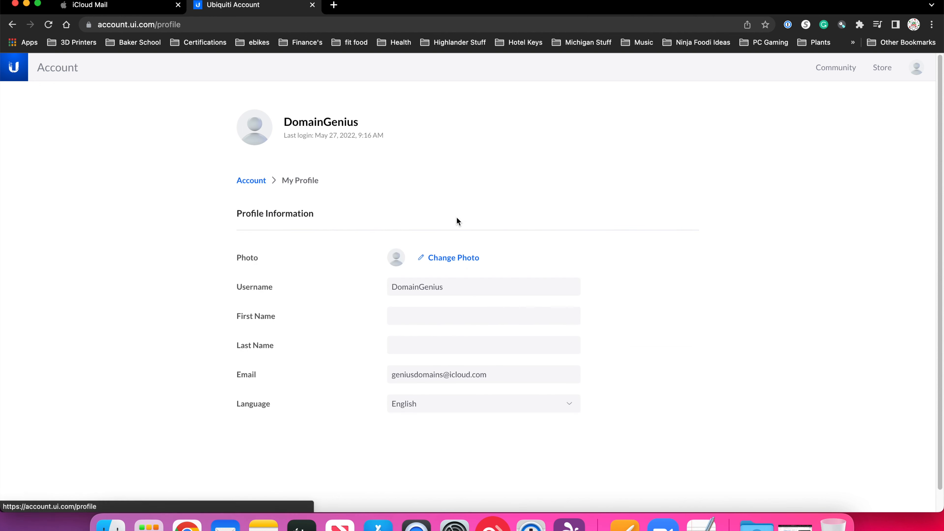
pyautogui.click(12, 25)
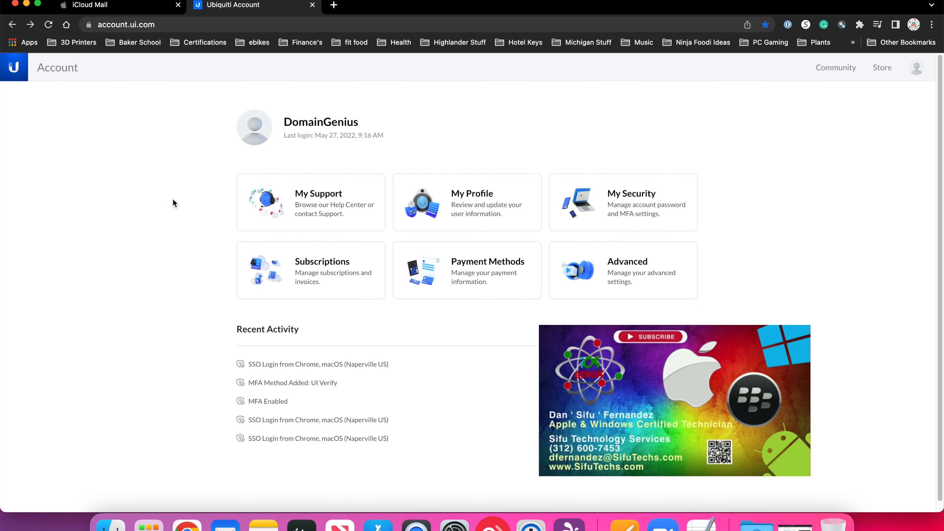
pyautogui.click(917, 70)
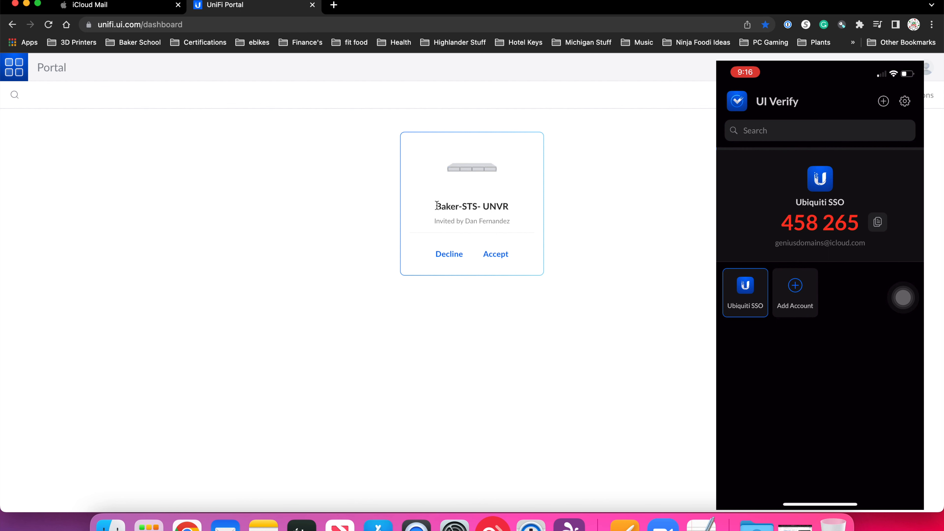
# - Accept the Baker-STS- UNVR invitation in the UniFi portal and try to open the console from the dashboard
pyautogui.moveTo(434, 206); pyautogui.dragTo(510, 207)
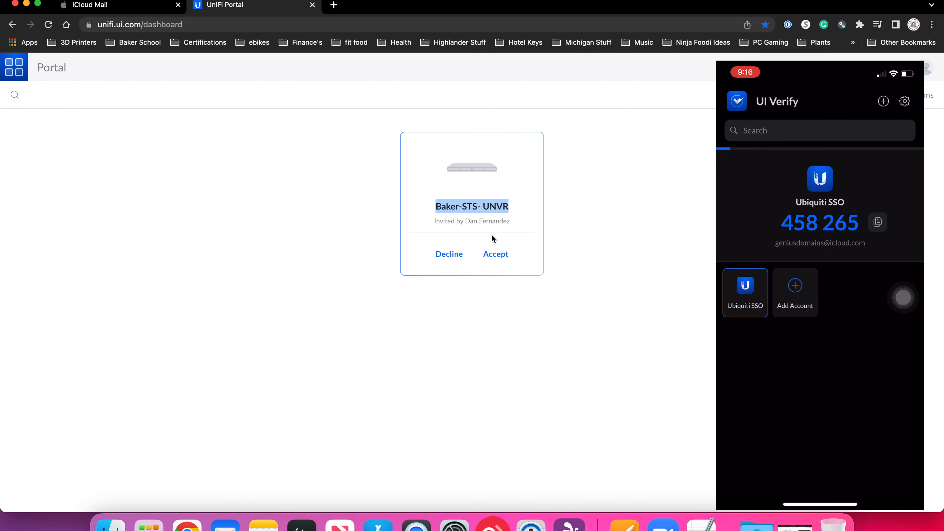
pyautogui.click(500, 256)
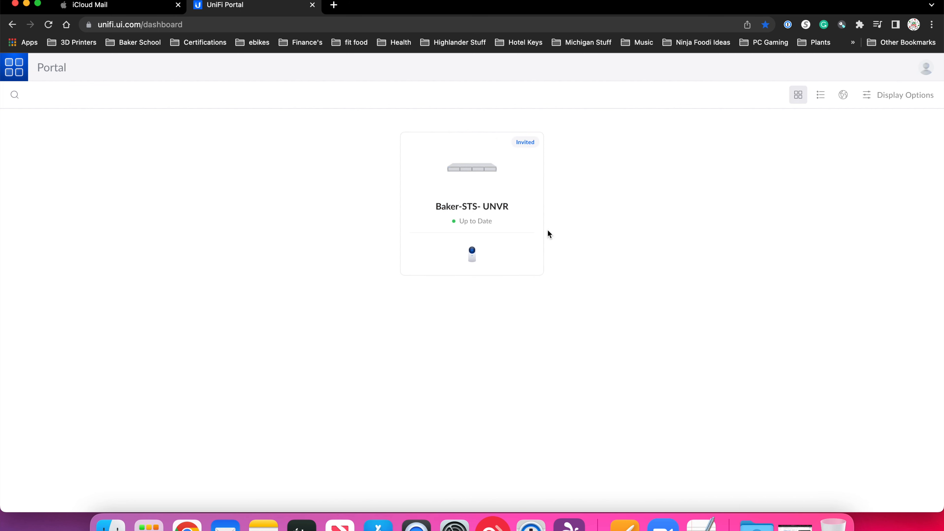
pyautogui.click(472, 178)
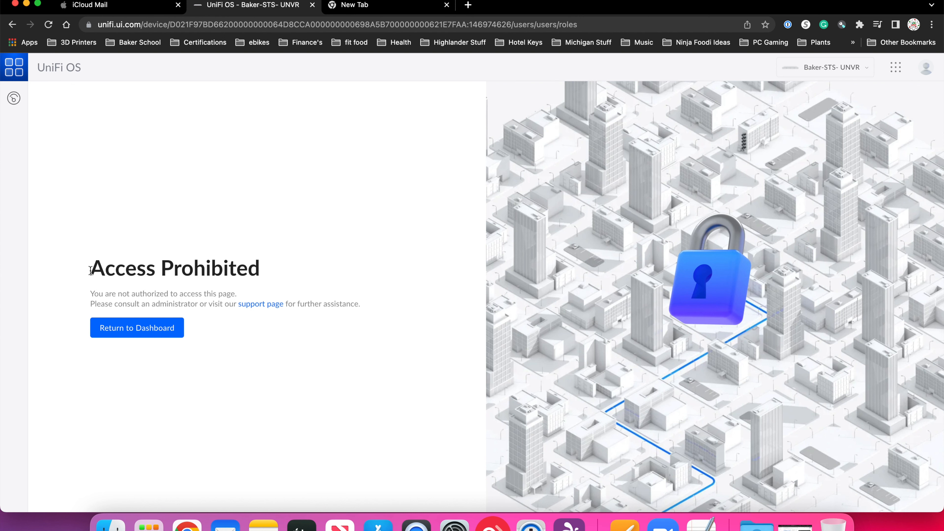
pyautogui.click(138, 328)
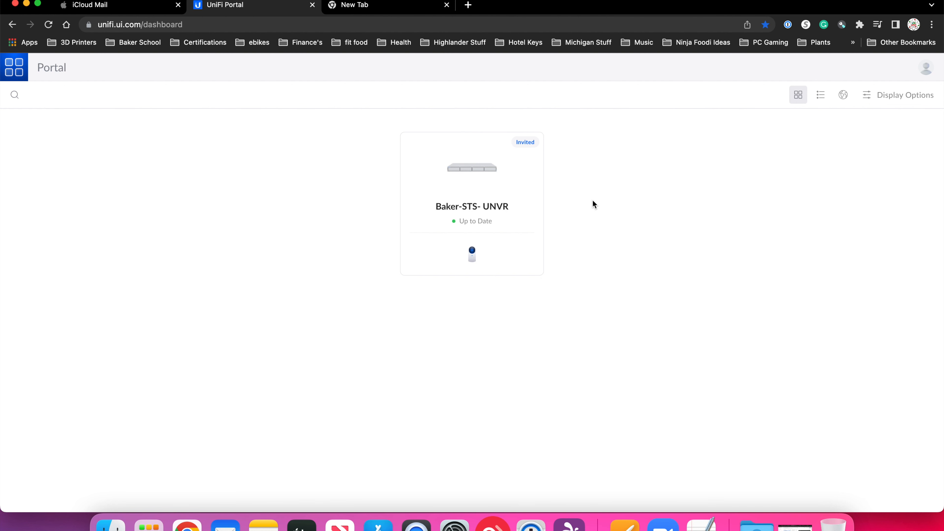
# - Open the Protect application of Baker-STS- UNVR and examine the first camera's detections on the 24-hour timeline
pyautogui.click(472, 254)
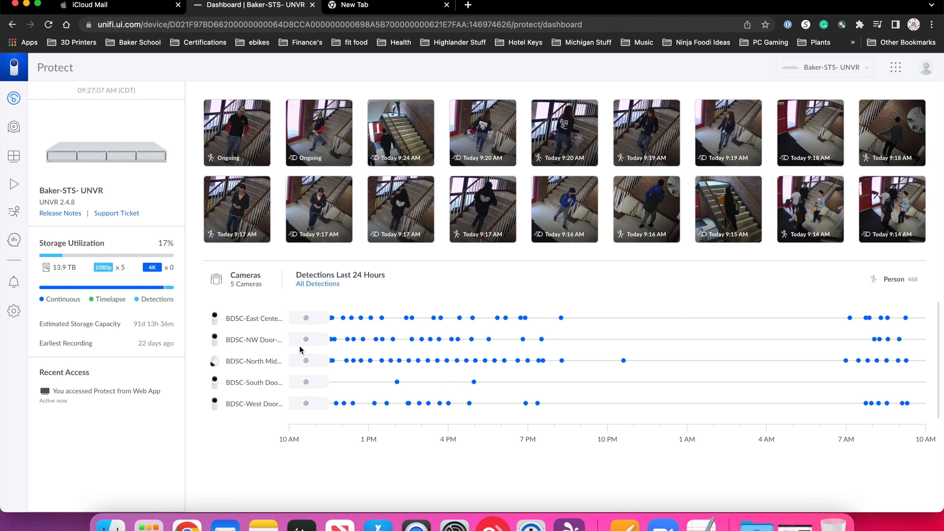
pyautogui.moveTo(331, 323)
pyautogui.moveTo(414, 319)
pyautogui.moveTo(561, 321)
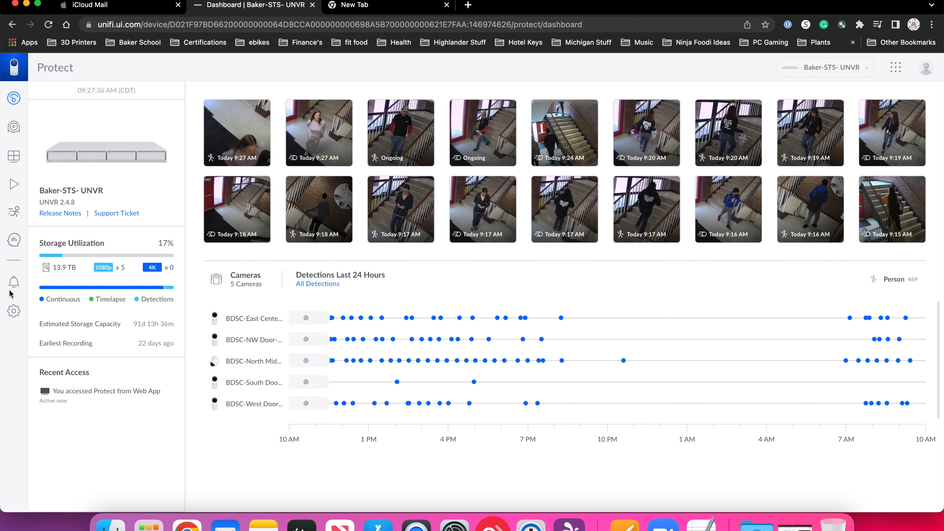
# - Open the Protect settings for the Baker-STS- UNVR console
pyautogui.click(15, 312)
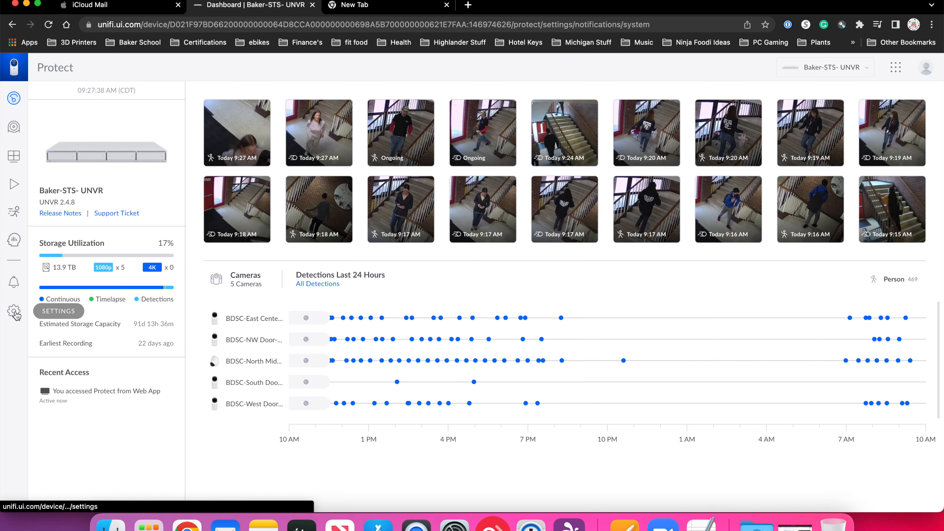